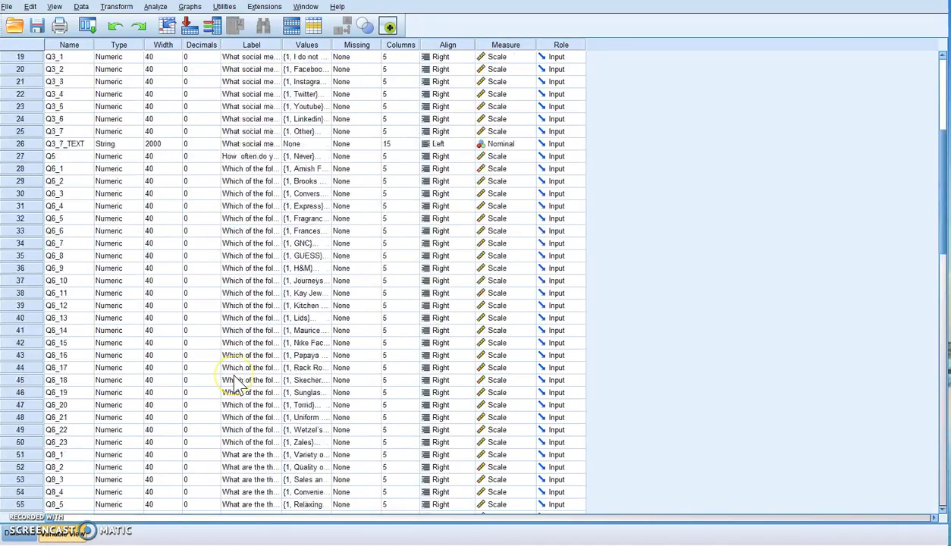
pyautogui.scroll(6, 241, 383)
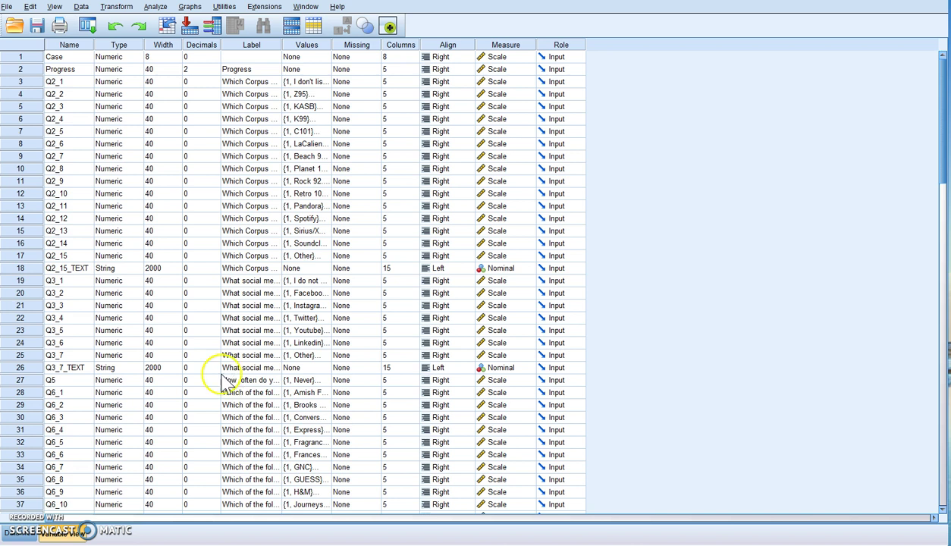
# Scroll the Variable View and check the labels of Q17 and YrBorn ('Year Born').
pyautogui.scroll(-3, 118, 405)
pyautogui.scroll(-12, 117, 404)
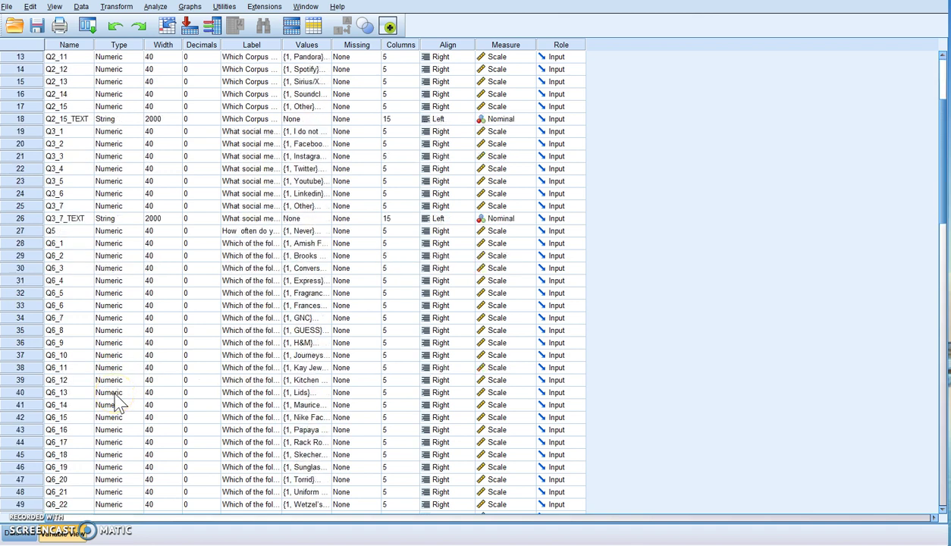
pyautogui.scroll(-8, 117, 405)
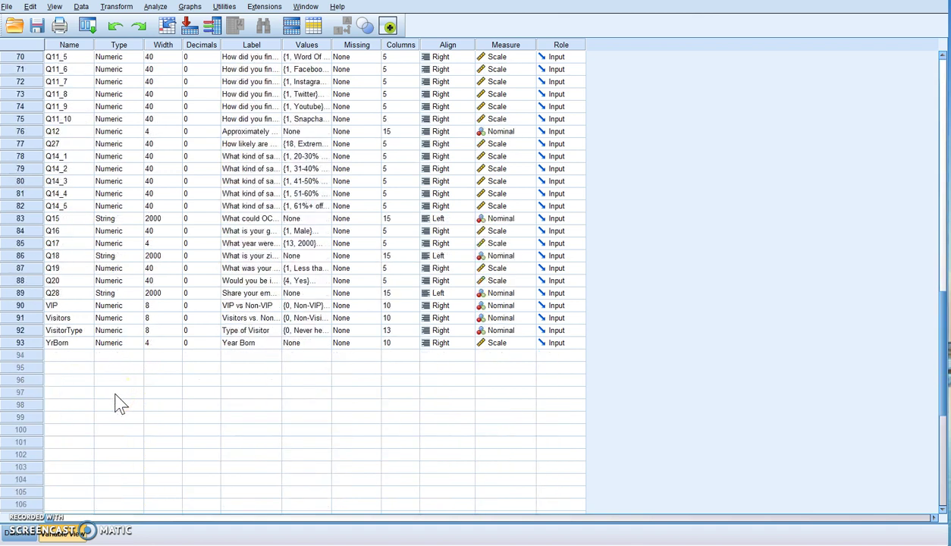
pyautogui.scroll(3, 118, 404)
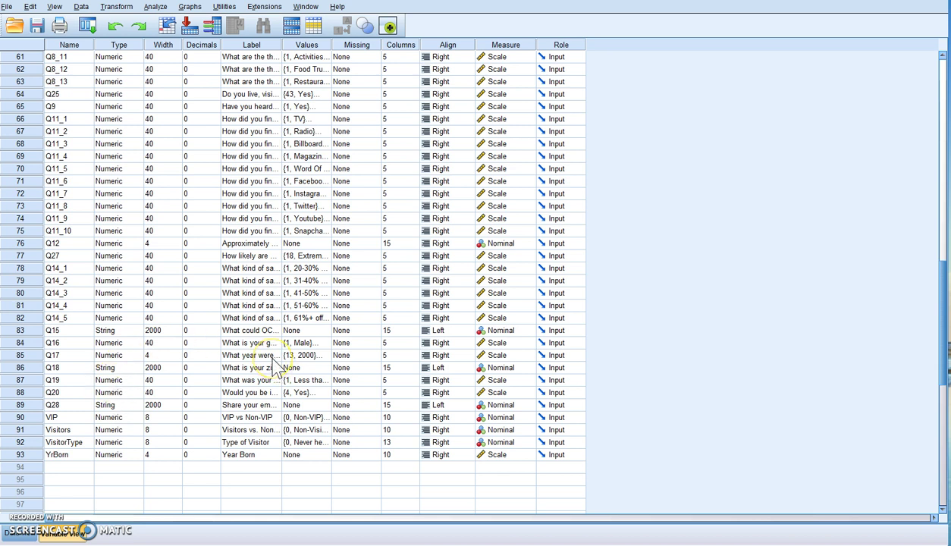
pyautogui.click(240, 356)
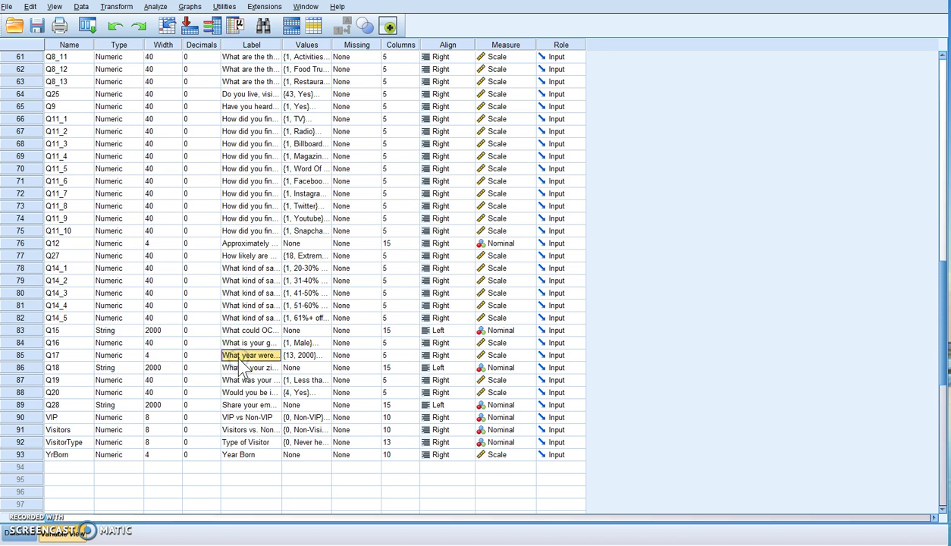
pyautogui.click(224, 455)
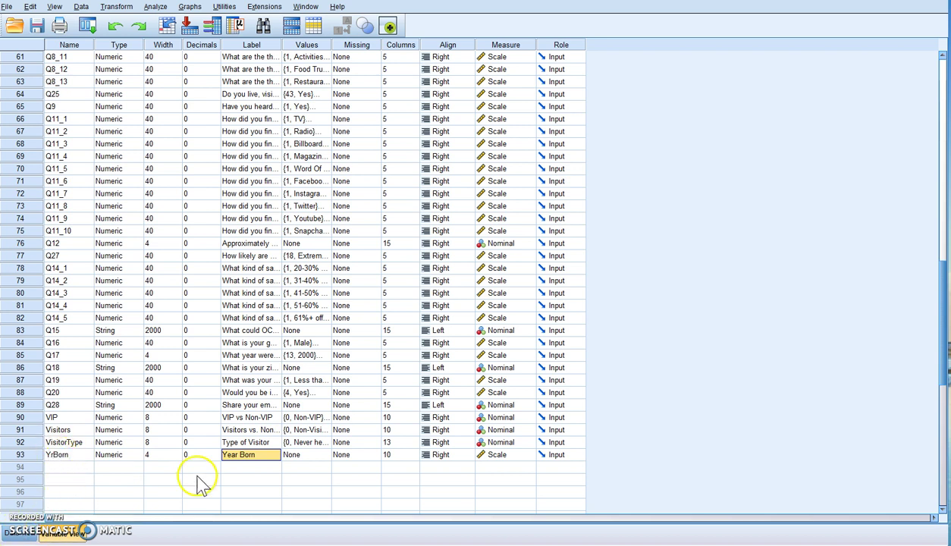
pyautogui.click(19, 533)
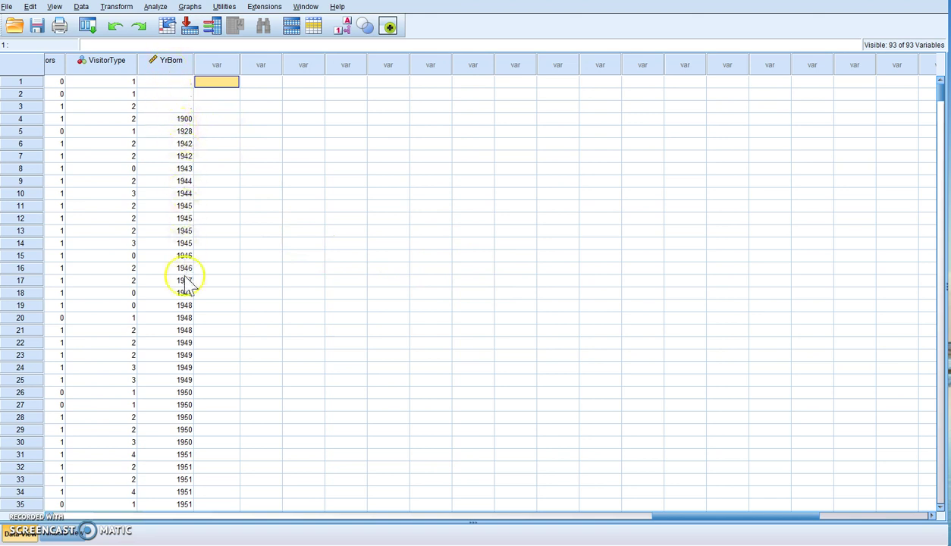
pyautogui.scroll(-2, 193, 320)
pyautogui.scroll(-20, 194, 320)
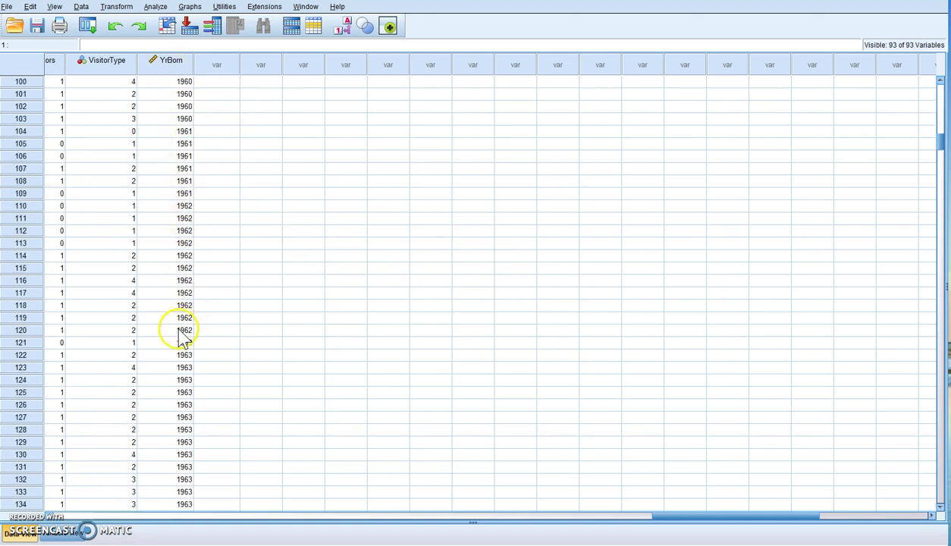
pyautogui.scroll(-20, 175, 341)
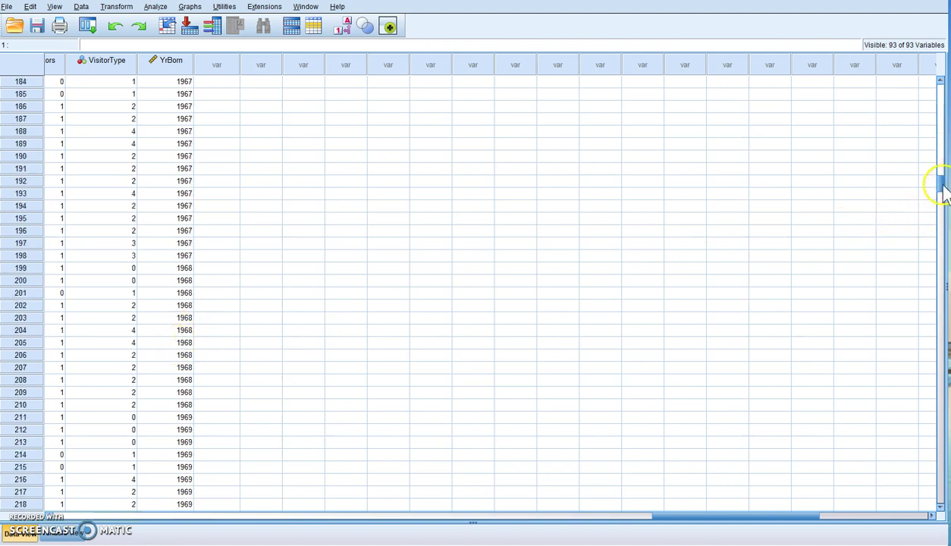
pyautogui.moveTo(939, 185); pyautogui.dragTo(924, 492)
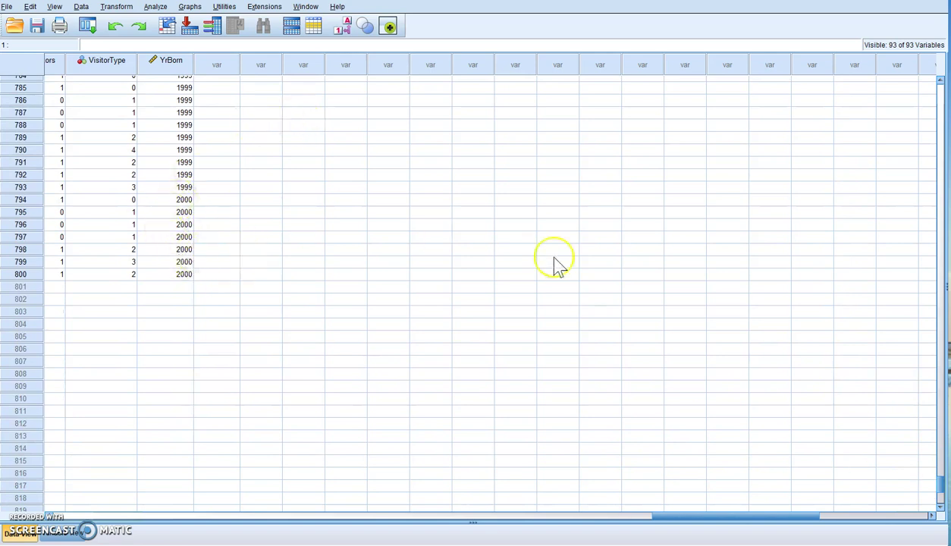
pyautogui.moveTo(940, 489); pyautogui.dragTo(927, 89)
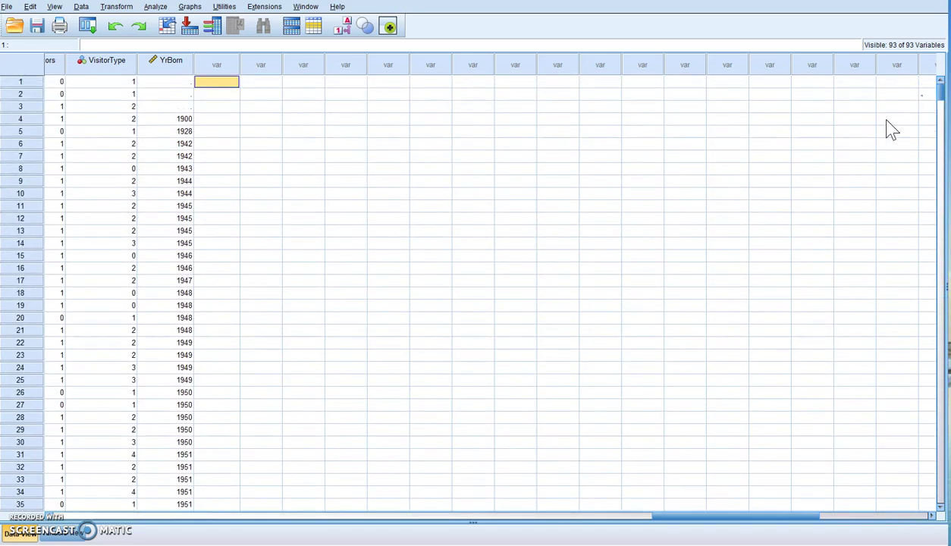
# In Compute Variable, clear the leftover expression and re-enter the Age2019 target name.
pyautogui.click(115, 9)
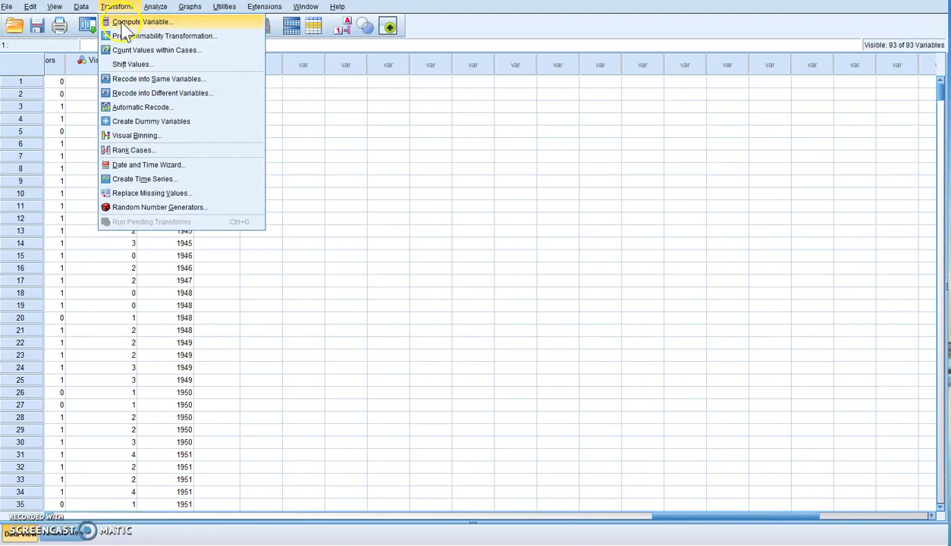
pyautogui.click(125, 23)
pyautogui.click(455, 154)
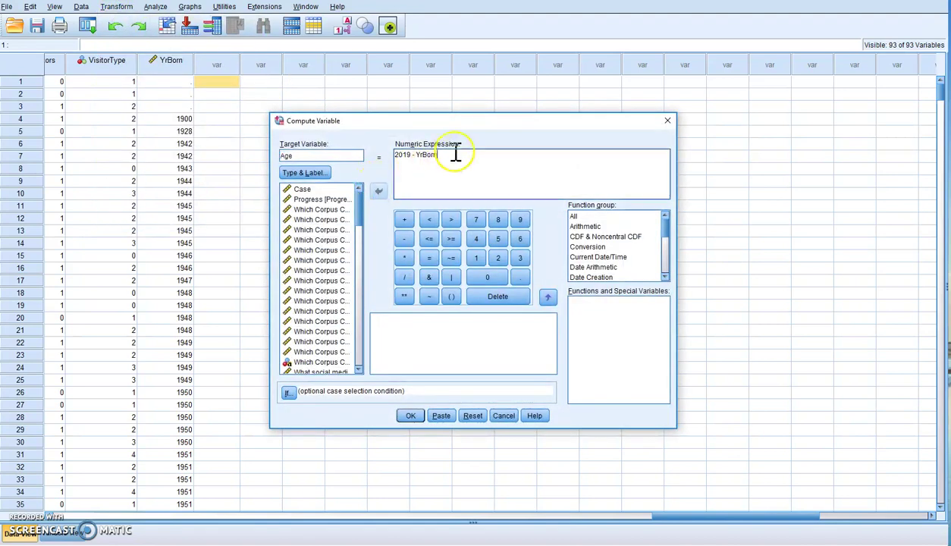
pyautogui.moveTo(455, 154); pyautogui.dragTo(378, 153)
pyautogui.press('BackSpace')
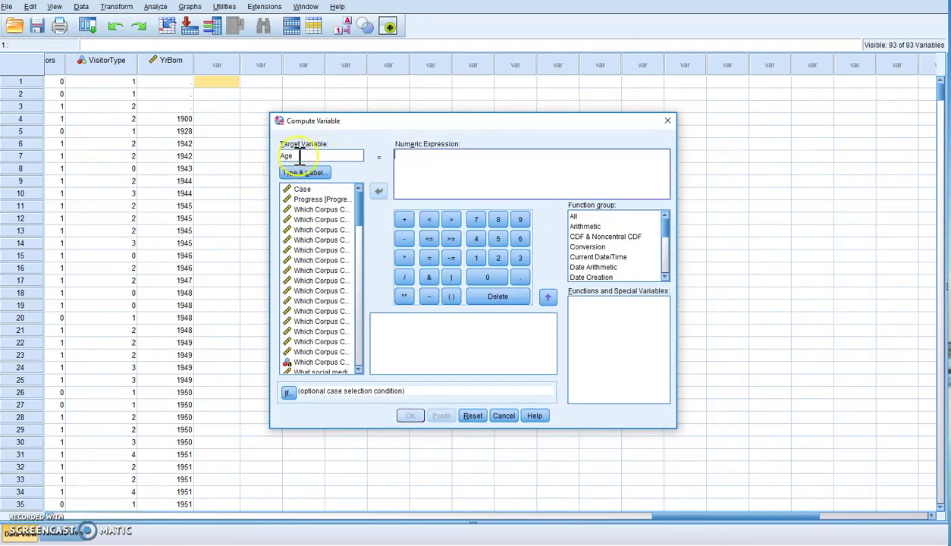
pyautogui.moveTo(301, 155); pyautogui.dragTo(279, 156)
pyautogui.press('BackSpace')
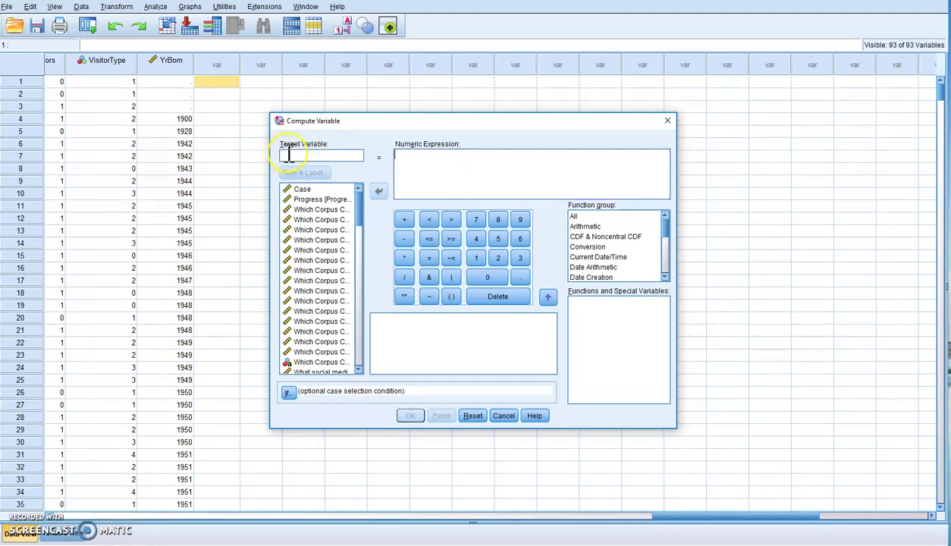
pyautogui.write('Ag')
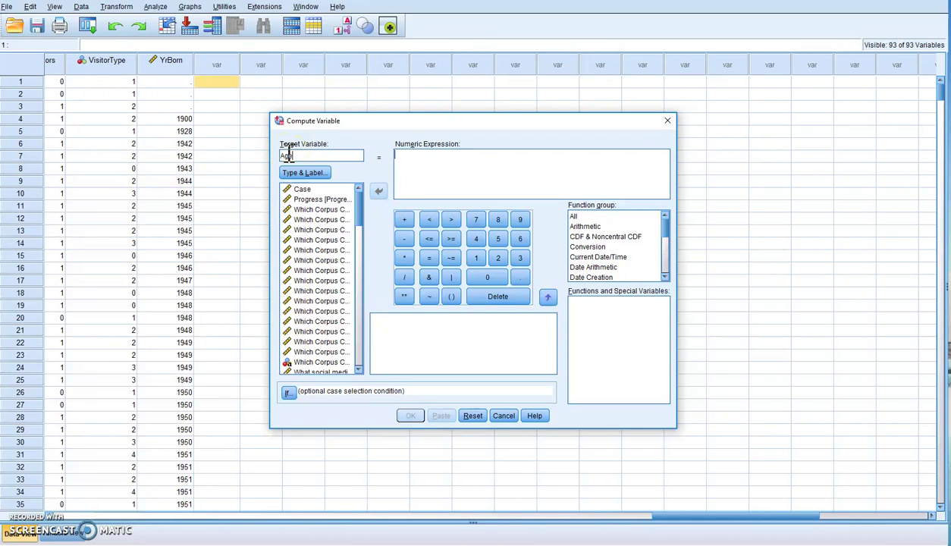
pyautogui.write('e2019')
# Build the expression 2019 - YrBorn and run the computation.
pyautogui.click(498, 258)
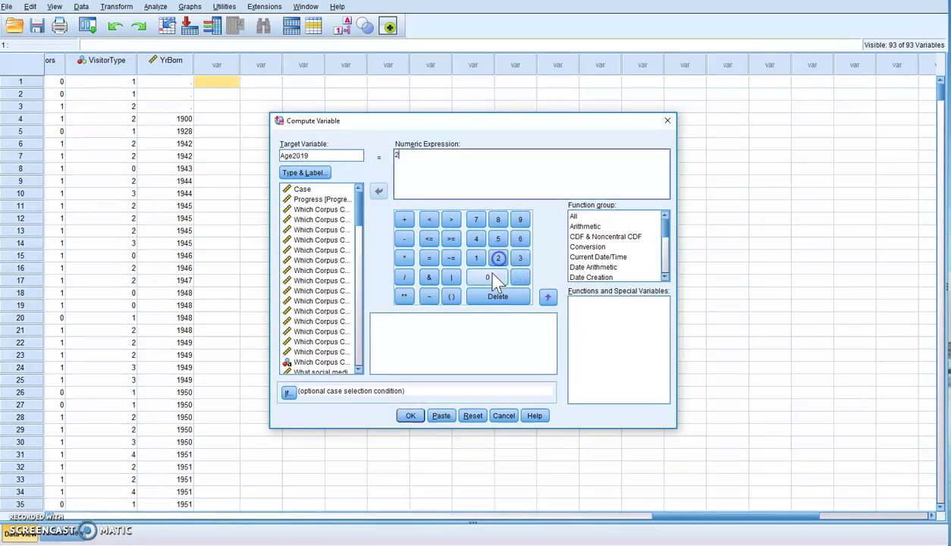
pyautogui.click(487, 276)
pyautogui.click(476, 258)
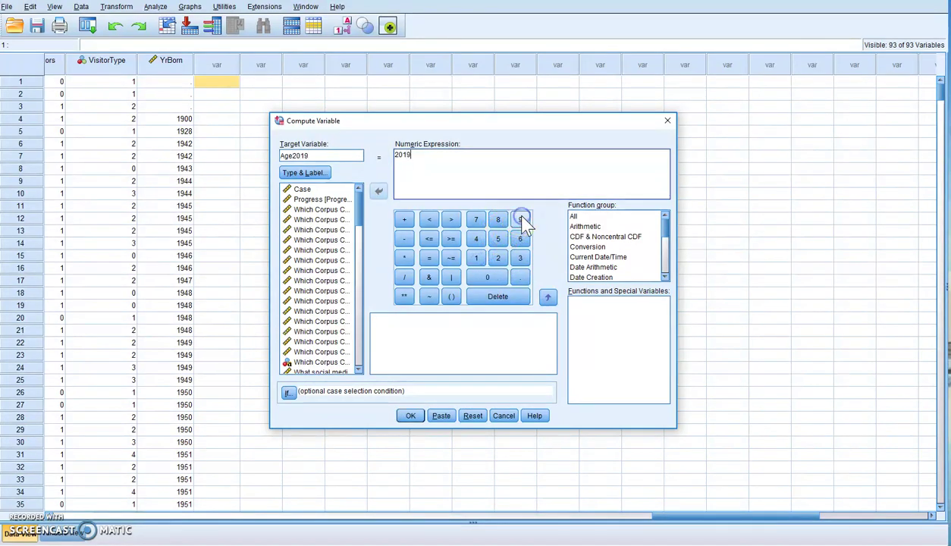
pyautogui.click(404, 239)
pyautogui.moveTo(363, 220); pyautogui.dragTo(361, 361)
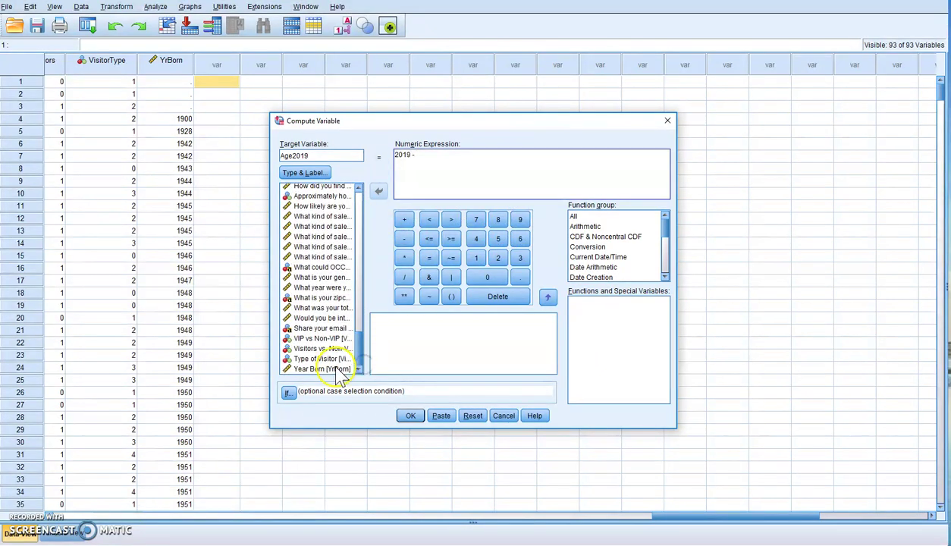
pyautogui.click(338, 371)
pyautogui.click(379, 191)
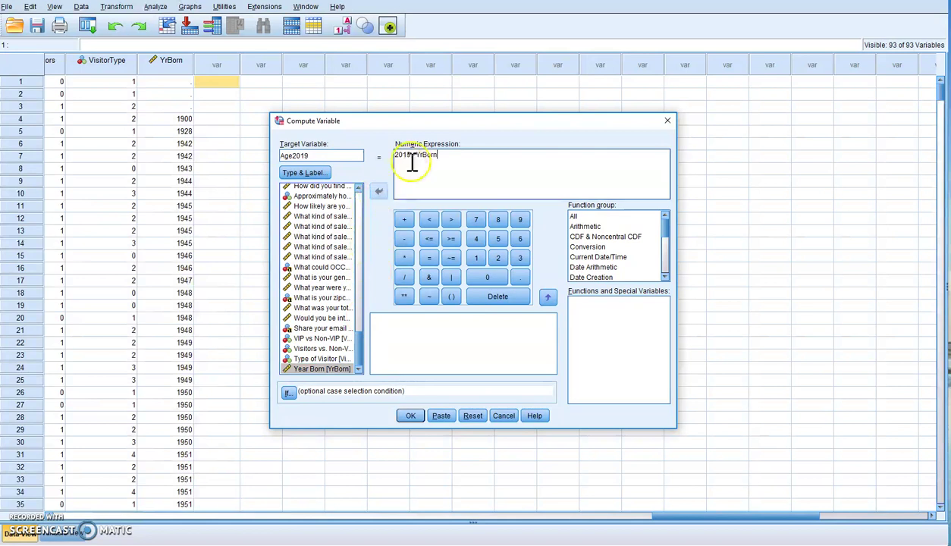
pyautogui.click(410, 416)
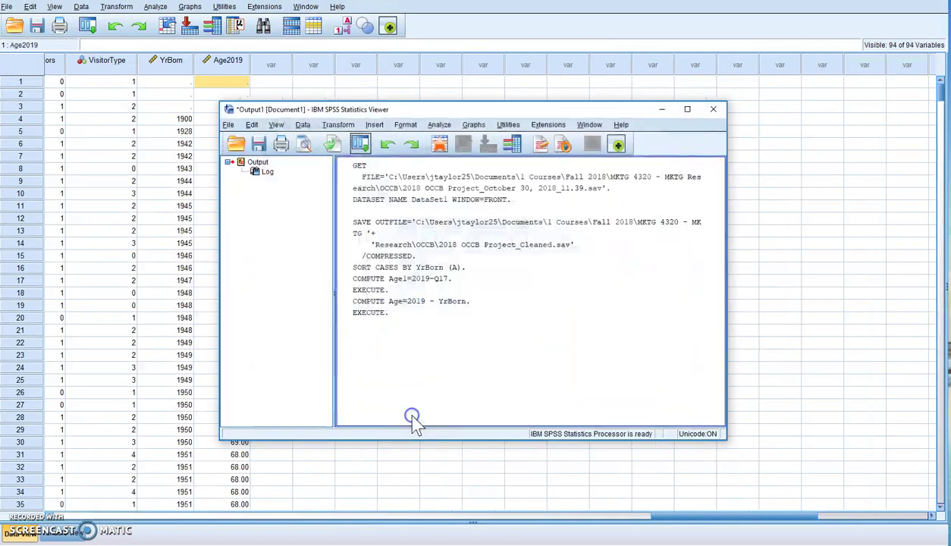
# Minimize the Output Viewer and scroll the data to inspect the Age2019 values.
pyautogui.click(662, 111)
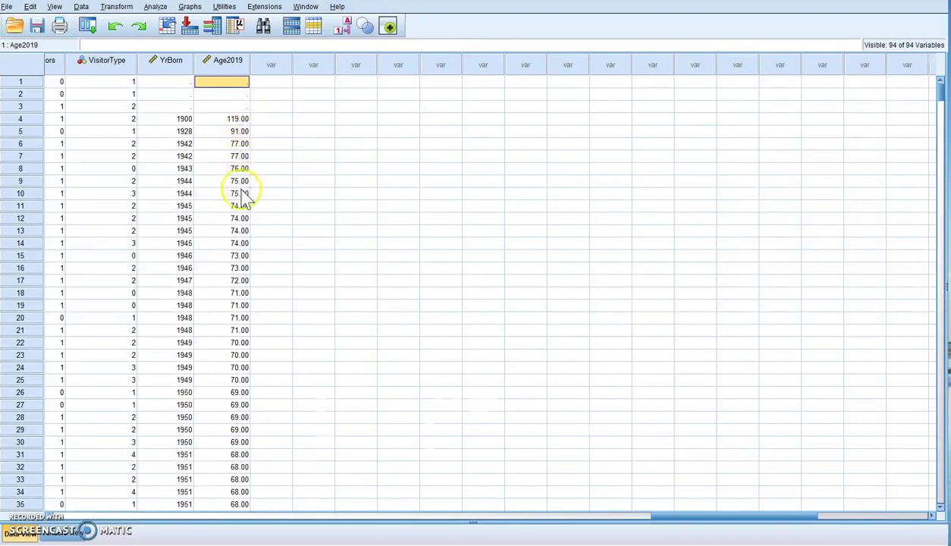
pyautogui.scroll(-4, 240, 220)
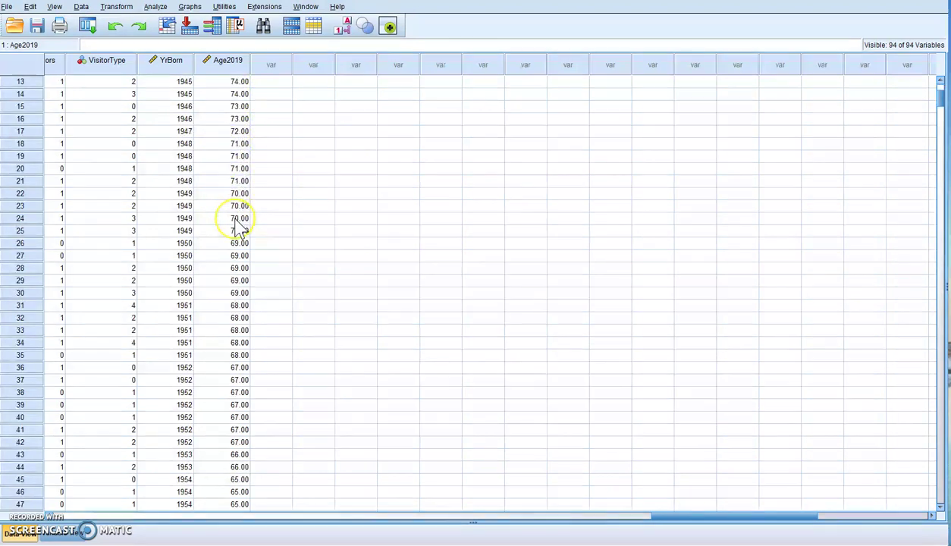
pyautogui.scroll(-2, 240, 227)
pyautogui.scroll(-5, 240, 230)
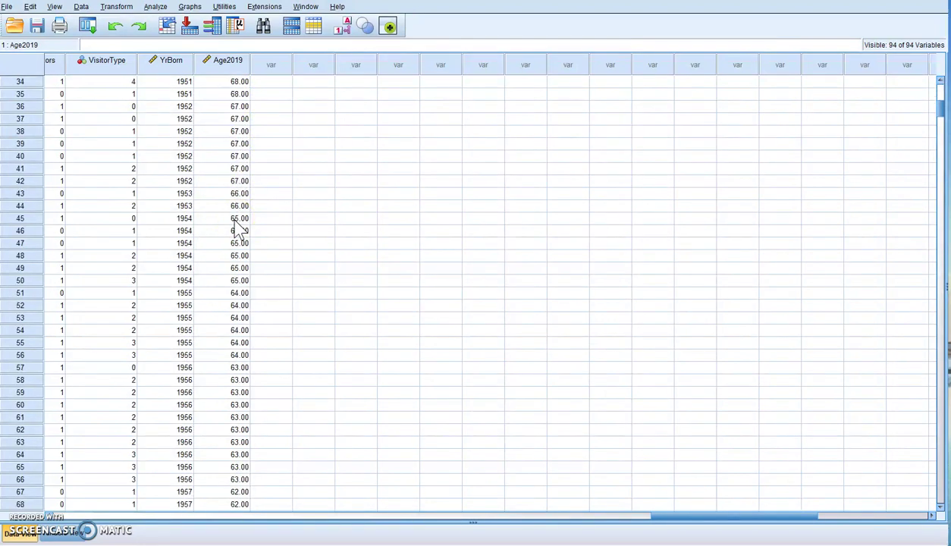
# Open Analyze > Descriptive Statistics > Frequencies and add Age2019 to the analysis variables.
pyautogui.click(155, 7)
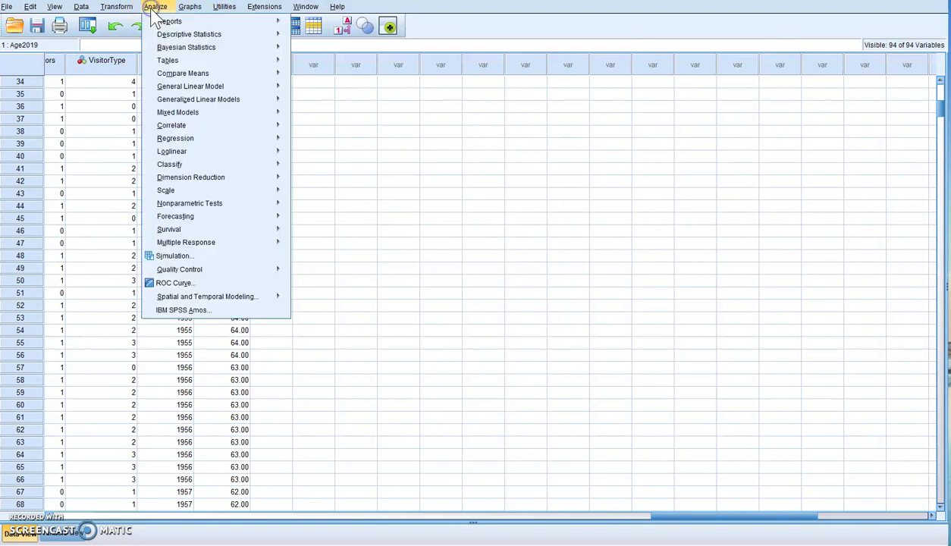
pyautogui.moveTo(162, 23)
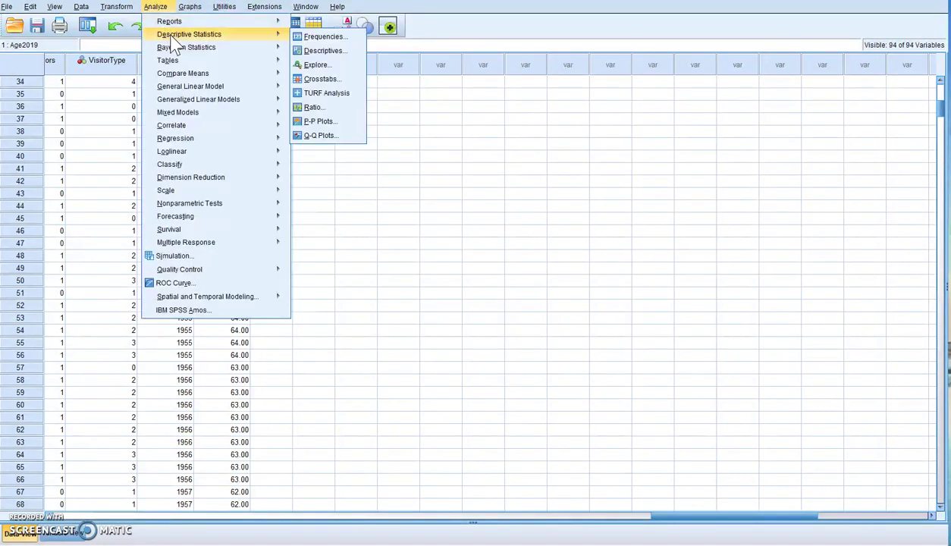
pyautogui.click(323, 36)
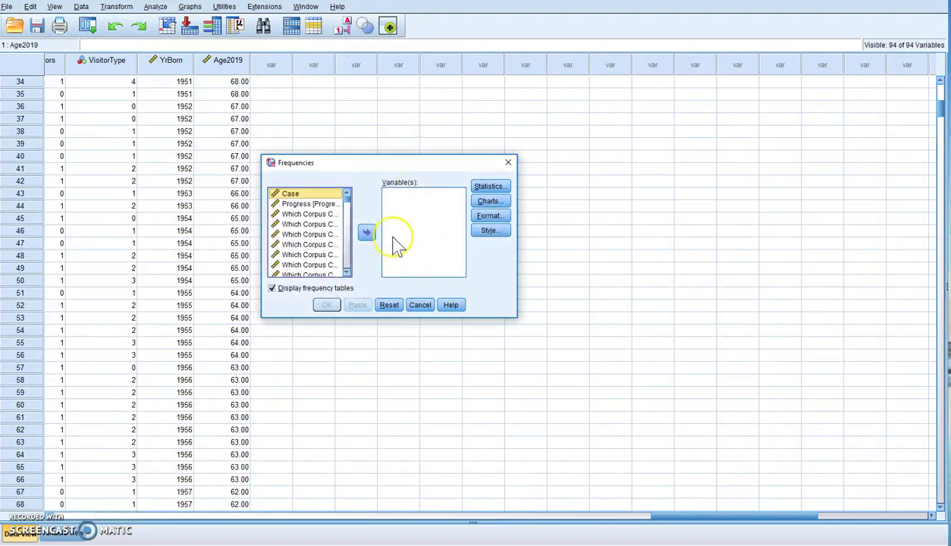
pyautogui.moveTo(350, 211); pyautogui.dragTo(351, 275)
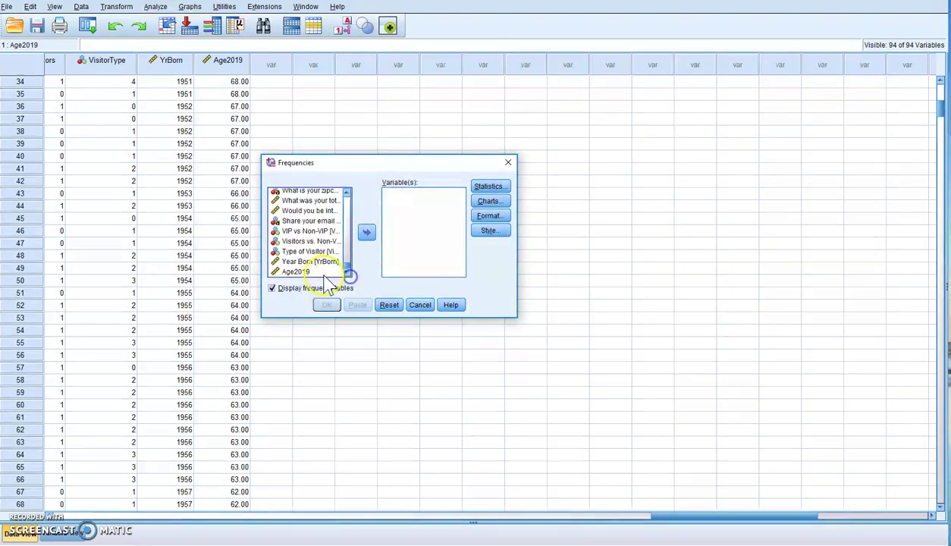
pyautogui.click(308, 272)
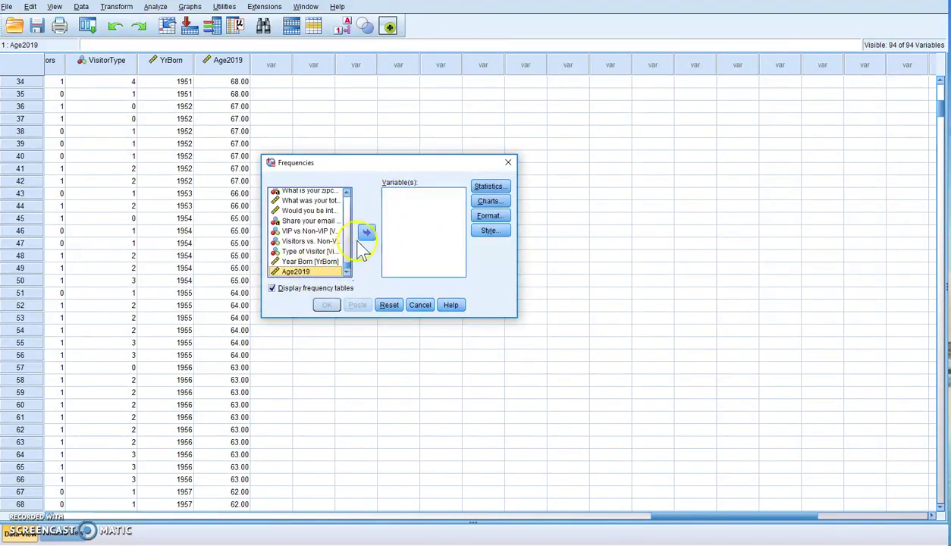
pyautogui.click(370, 234)
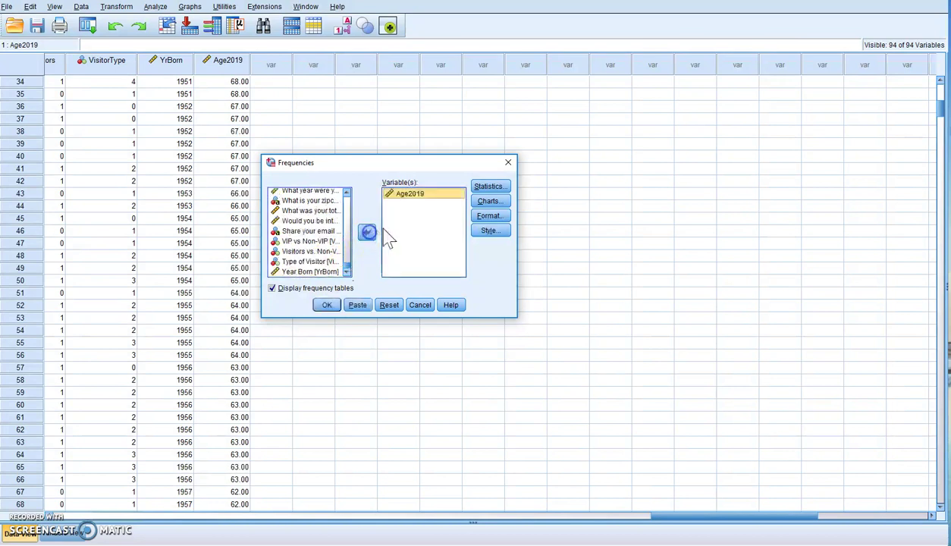
# Request mean, median, mode, standard deviation, range, minimum and maximum statistics.
pyautogui.click(503, 189)
pyautogui.click(421, 165)
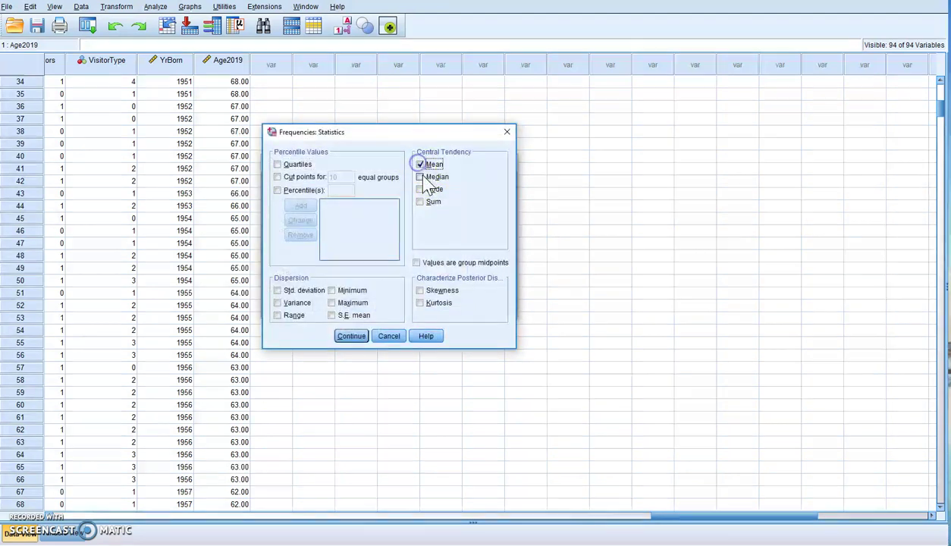
pyautogui.click(420, 177)
pyautogui.click(421, 188)
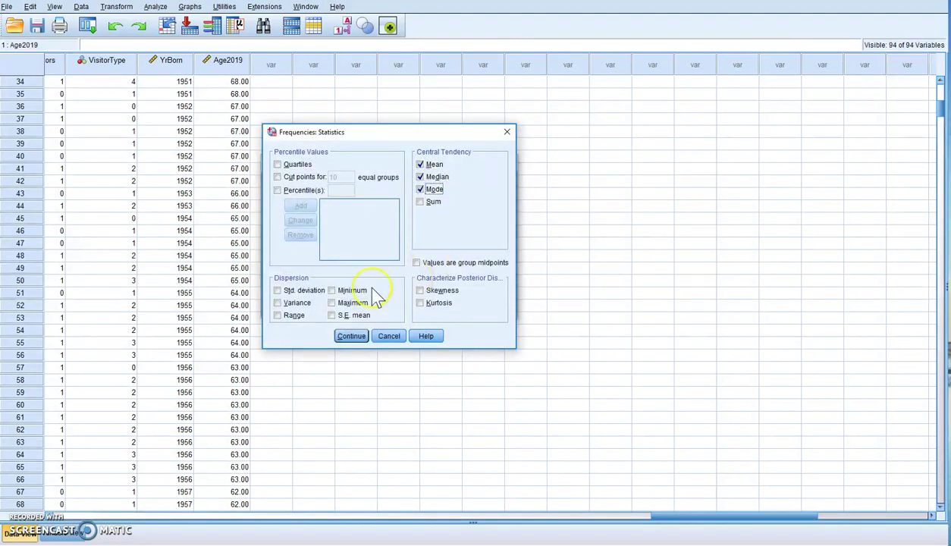
pyautogui.click(277, 291)
pyautogui.click(277, 315)
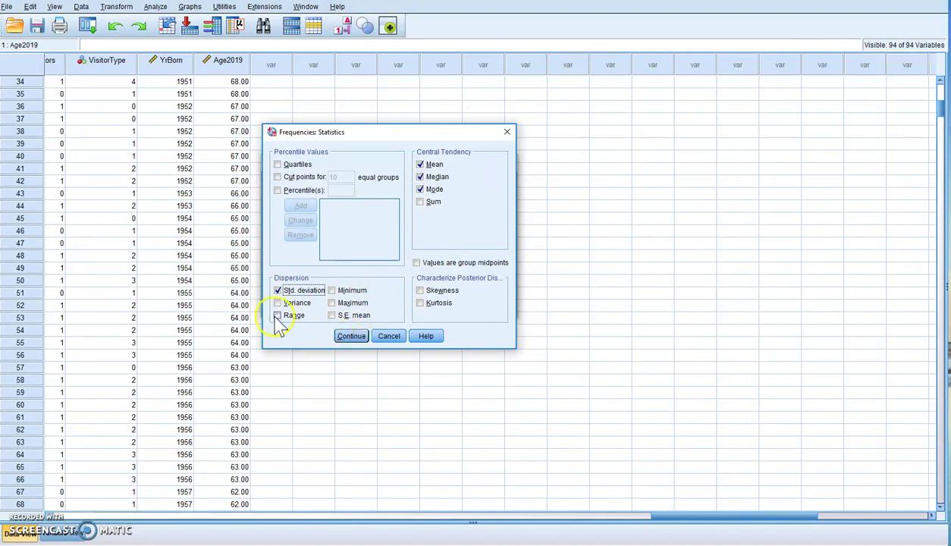
pyautogui.click(331, 291)
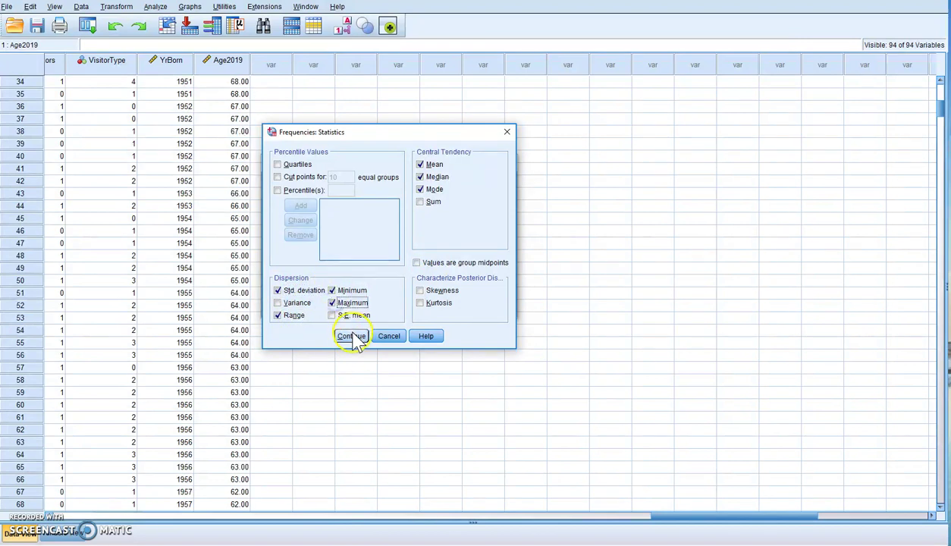
pyautogui.click(353, 336)
# Run the Frequencies analysis and inspect the Statistics table (mean 40.8645, median 40, mode 24).
pyautogui.click(325, 306)
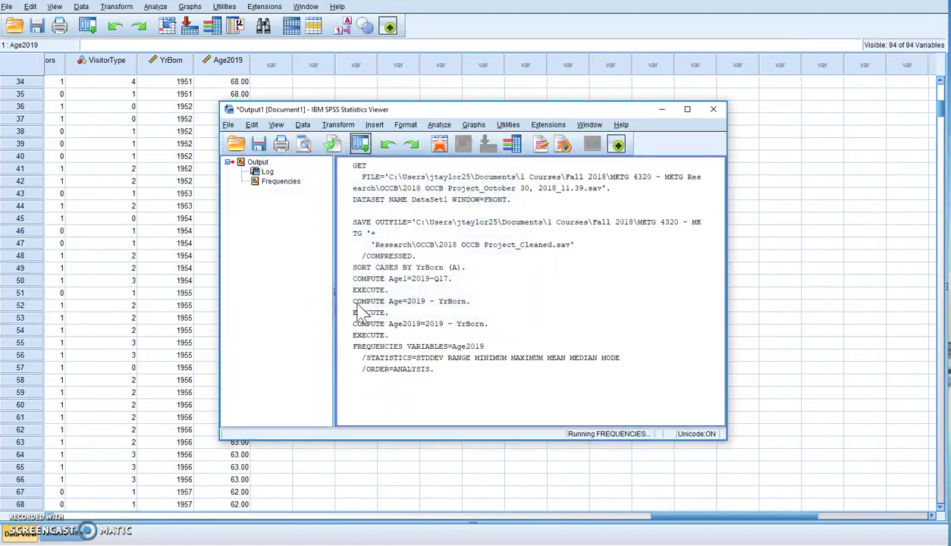
pyautogui.scroll(-3, 509, 297)
pyautogui.scroll(2, 509, 297)
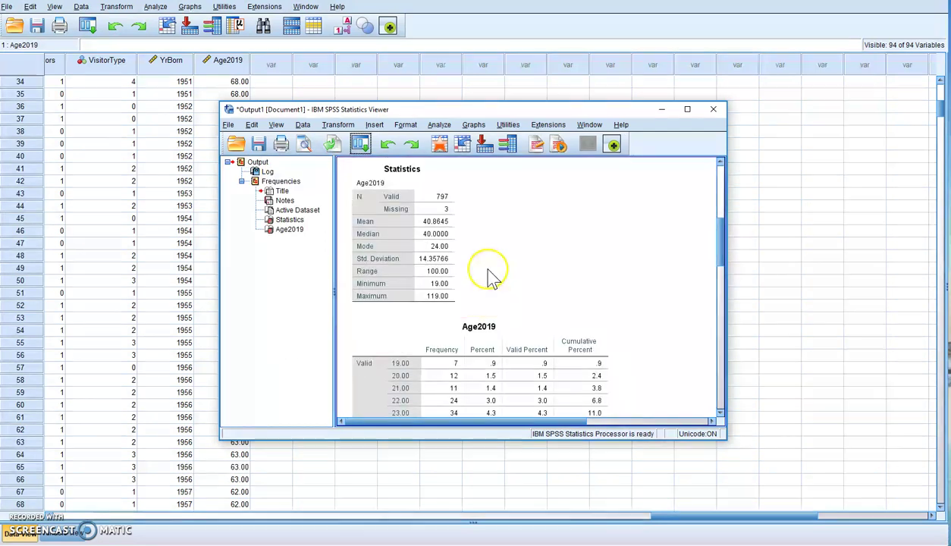
pyautogui.click(444, 199)
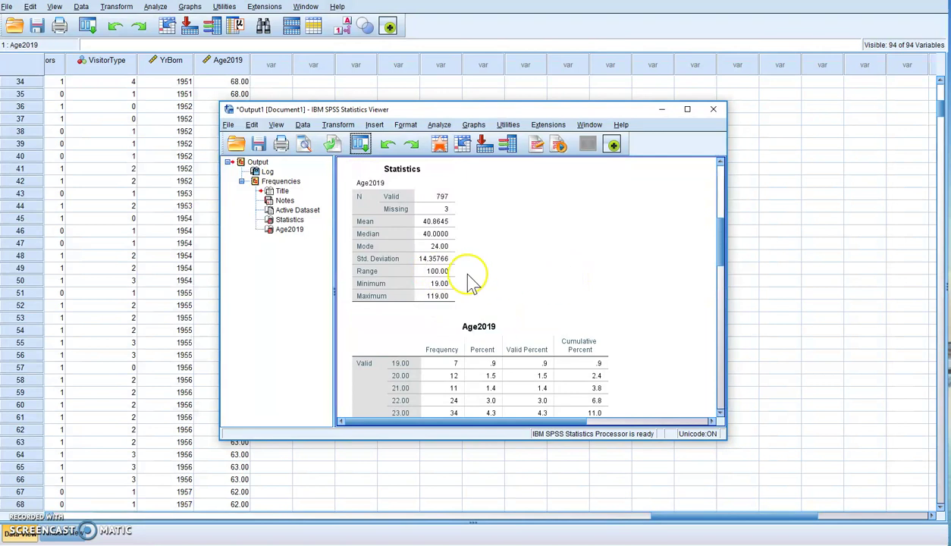
# Scroll down and inspect the Age2019 frequency table, ages 19 to 119.
pyautogui.scroll(-3, 565, 286)
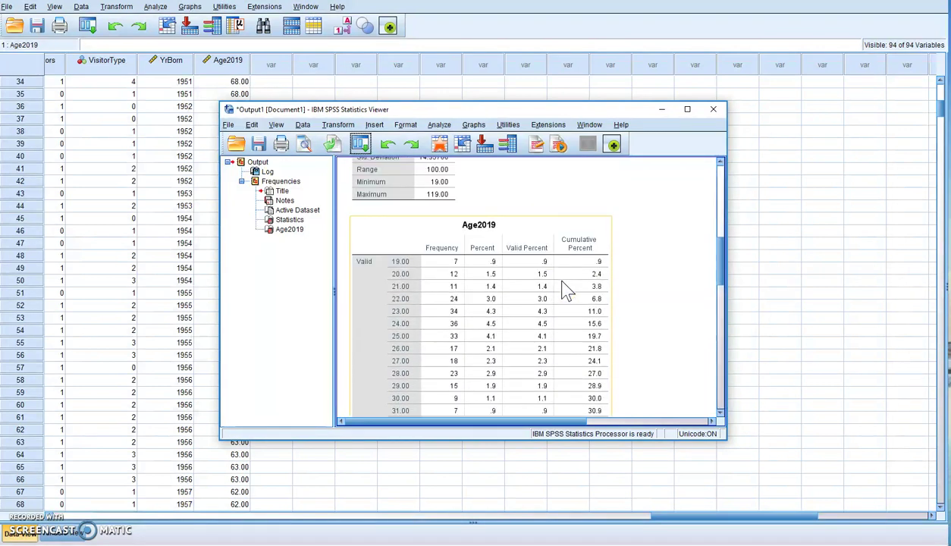
pyautogui.scroll(-2, 565, 292)
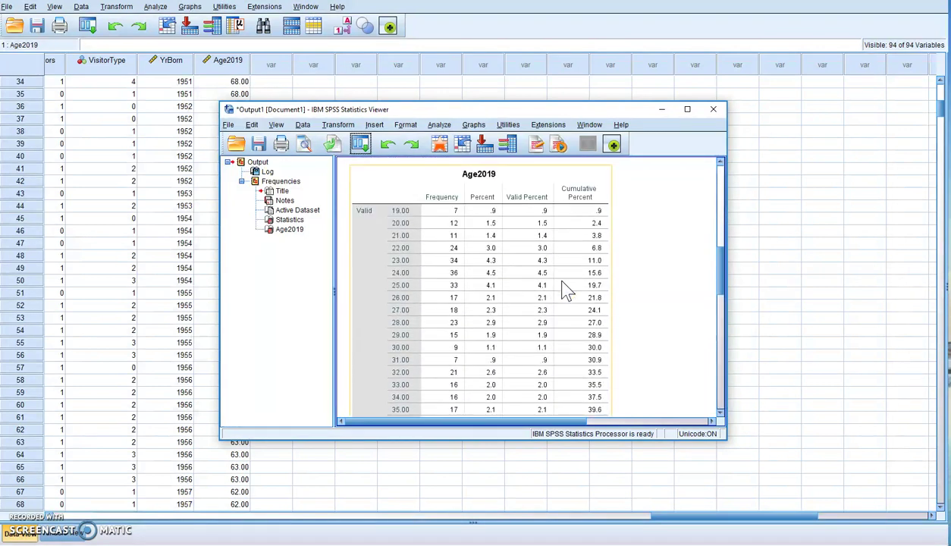
pyautogui.click(538, 318)
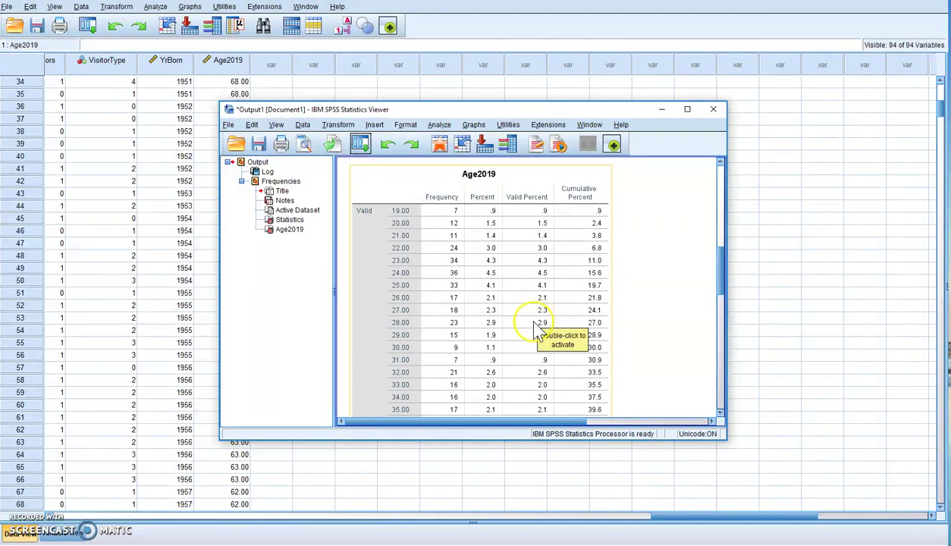
pyautogui.click(350, 369)
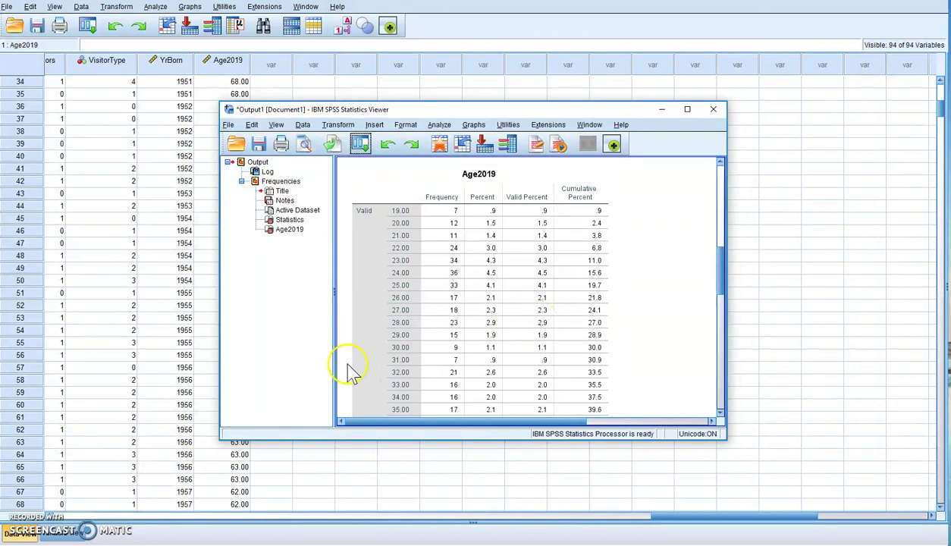
pyautogui.click(350, 370)
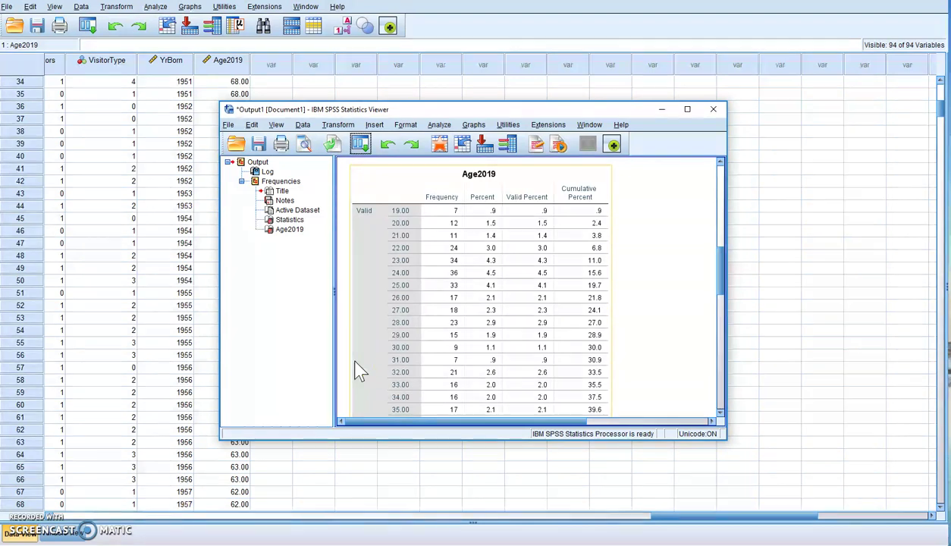
pyautogui.click(319, 421)
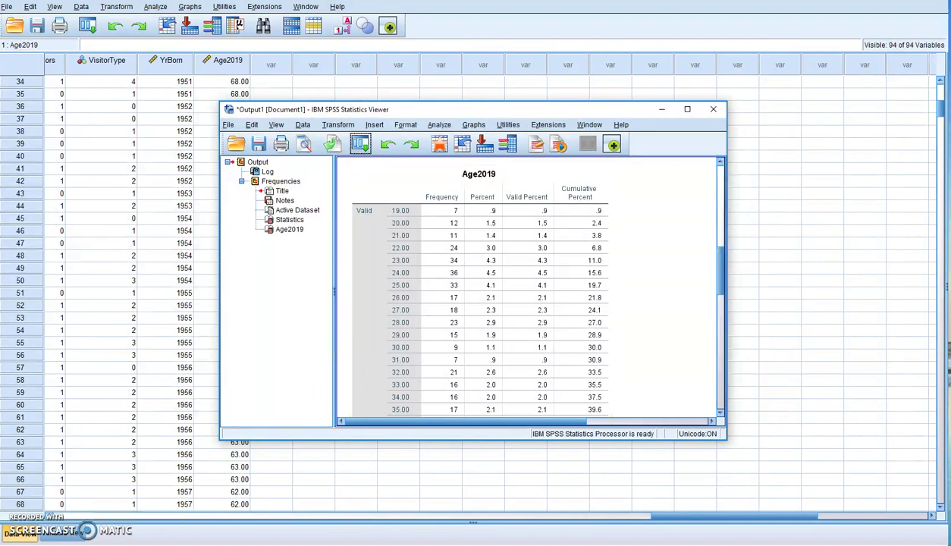